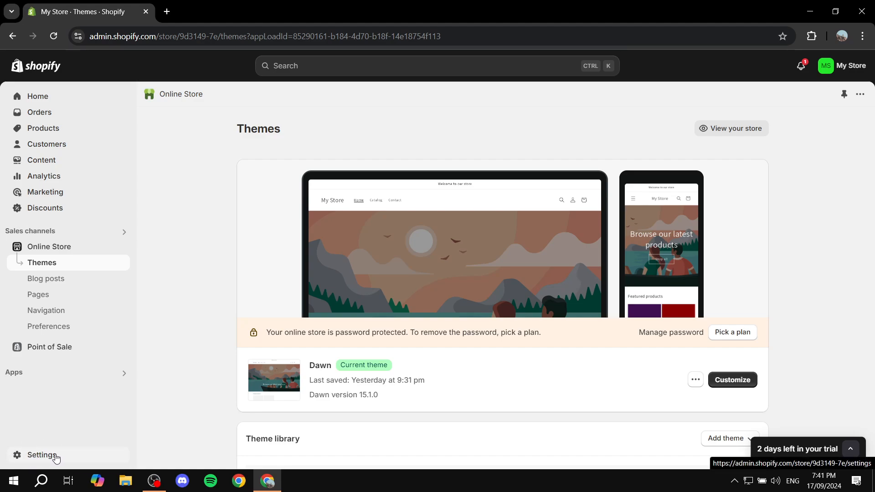
Step: Open the store's Users and permissions settings and locate the Collaborators section
{"action": "left_click", "coordinate": [56, 458]}
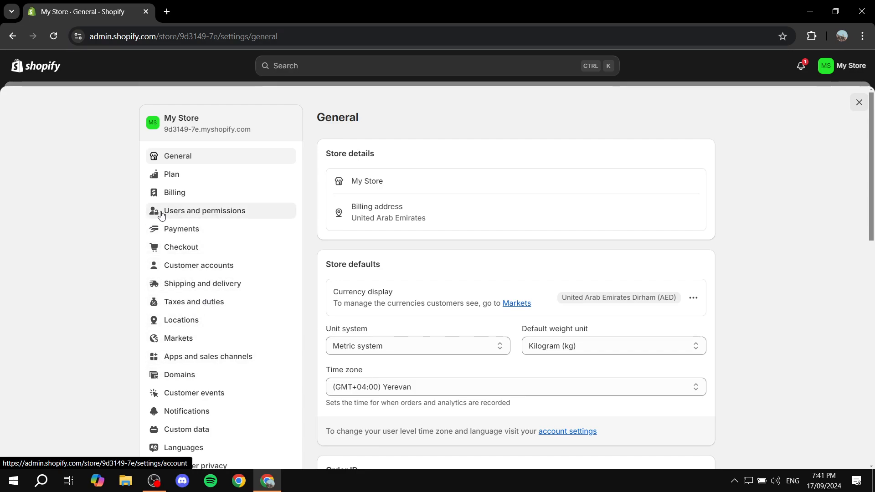
{"action": "left_click", "coordinate": [224, 212]}
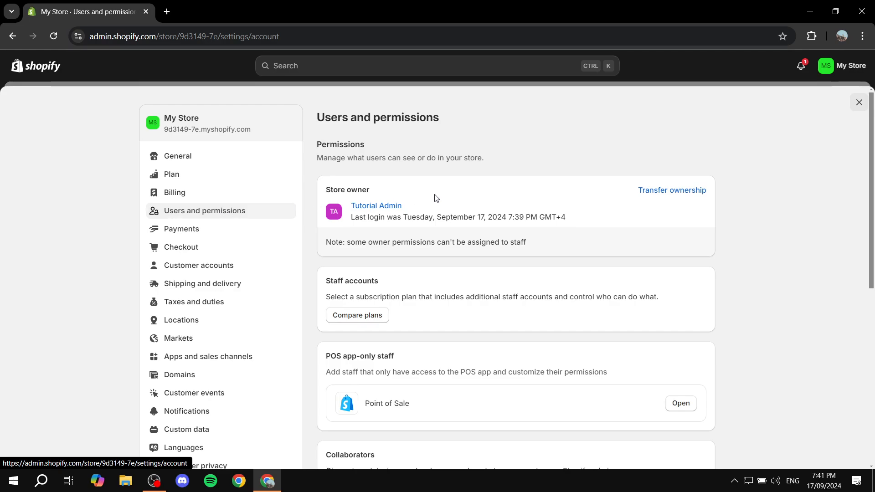
{"action": "scroll", "coordinate": [546, 208], "scroll_direction": "down", "scroll_amount": 5}
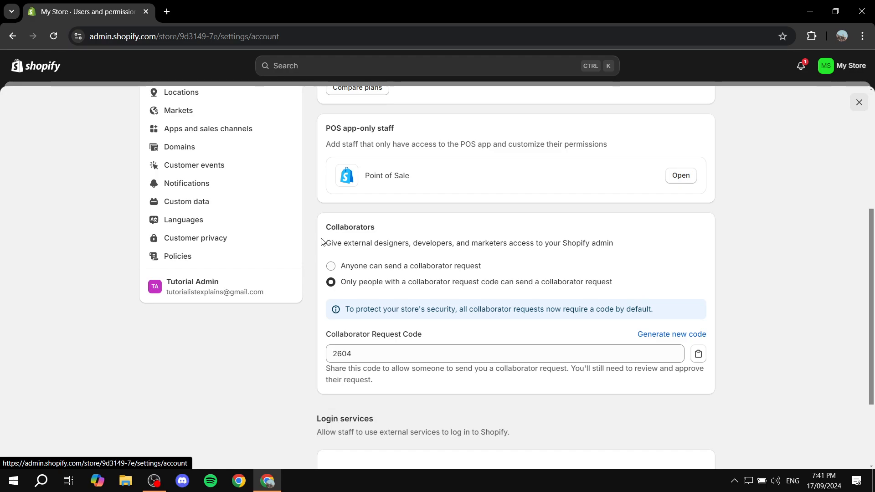
{"action": "left_click_drag", "start_coordinate": [325, 230], "coordinate": [433, 232]}
{"action": "left_click", "coordinate": [433, 232]}
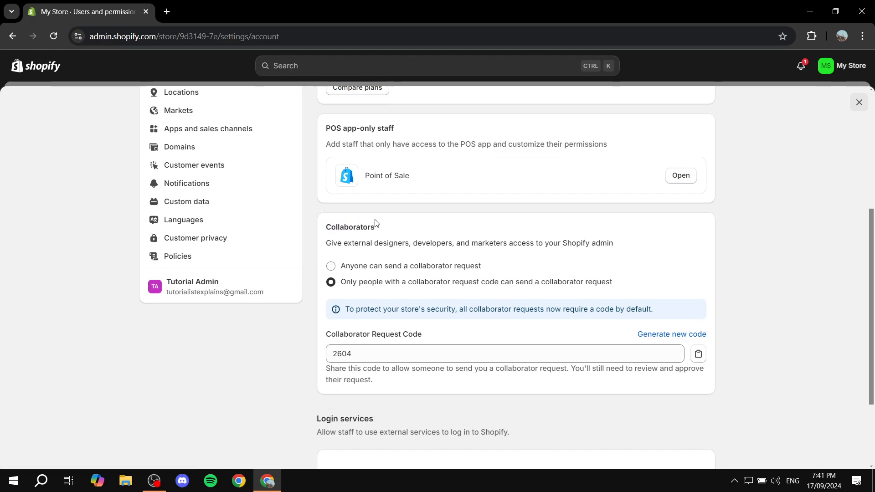
{"action": "scroll", "coordinate": [410, 223], "scroll_direction": "down", "scroll_amount": 1}
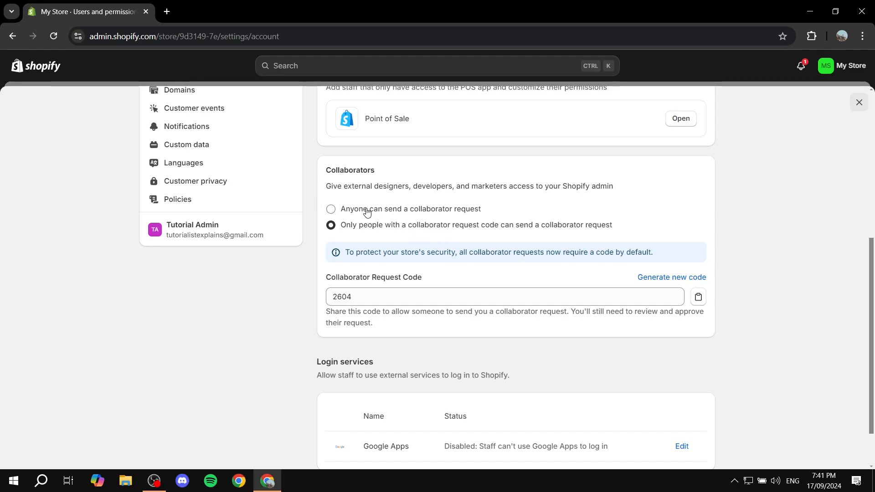
Step: Allow anyone to send collaborator requests, and restore the restriction to people with a collaborator request code
{"action": "left_click", "coordinate": [331, 209]}
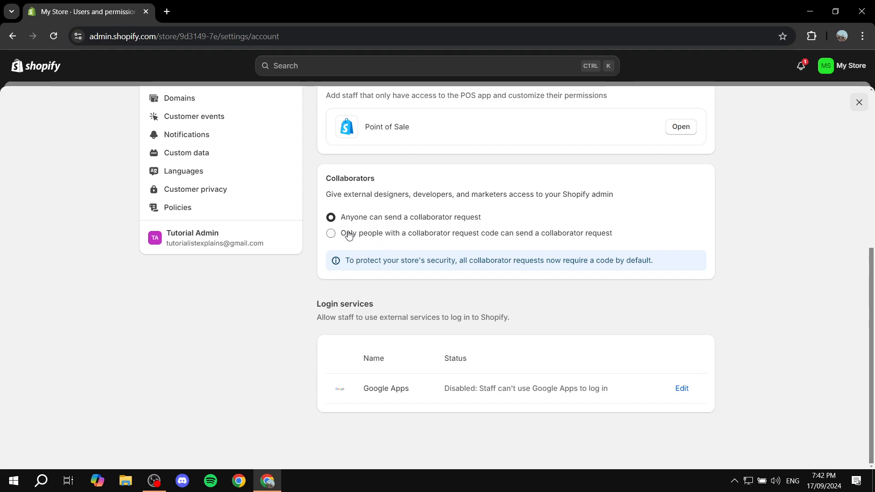
{"action": "left_click", "coordinate": [331, 234]}
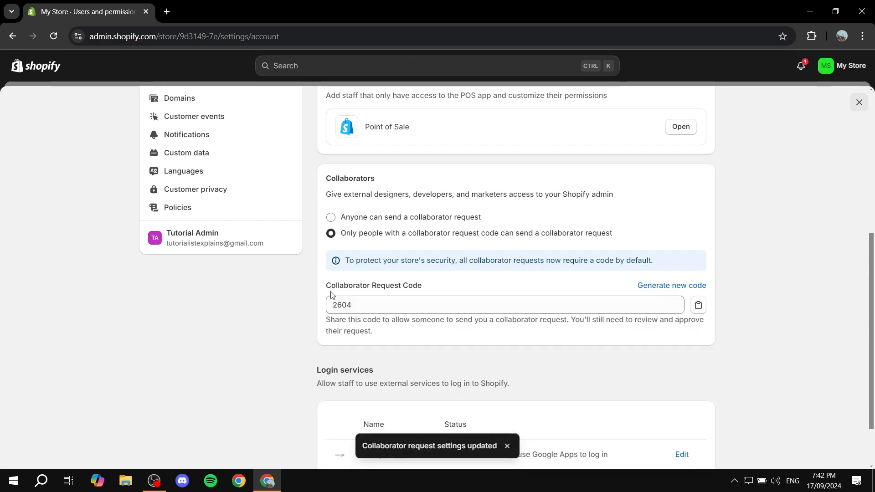
{"action": "left_click_drag", "start_coordinate": [325, 289], "coordinate": [456, 287]}
{"action": "left_click", "coordinate": [447, 303]}
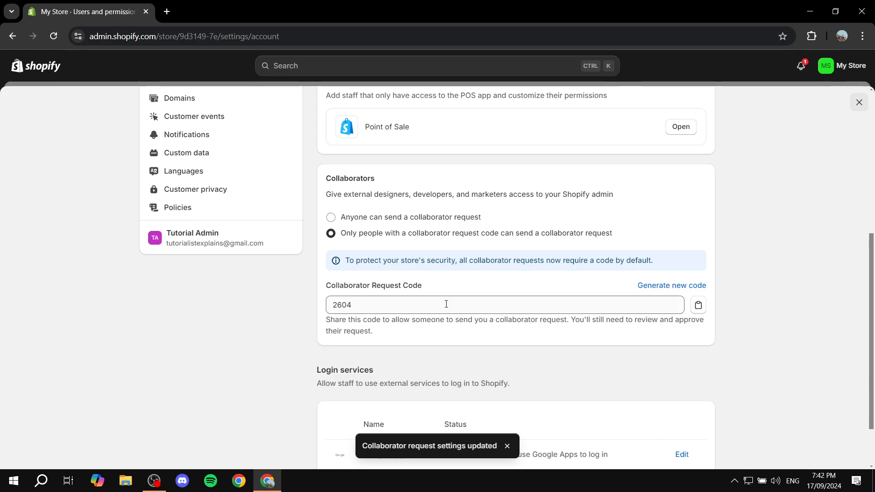
{"action": "left_click_drag", "start_coordinate": [350, 306], "coordinate": [281, 329]}
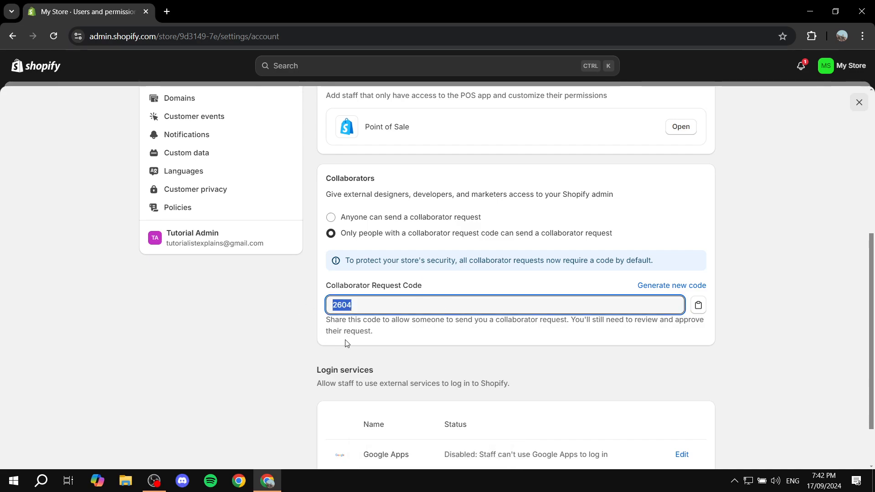
{"action": "left_click", "coordinate": [318, 335]}
{"action": "left_click_drag", "start_coordinate": [380, 306], "coordinate": [301, 309]}
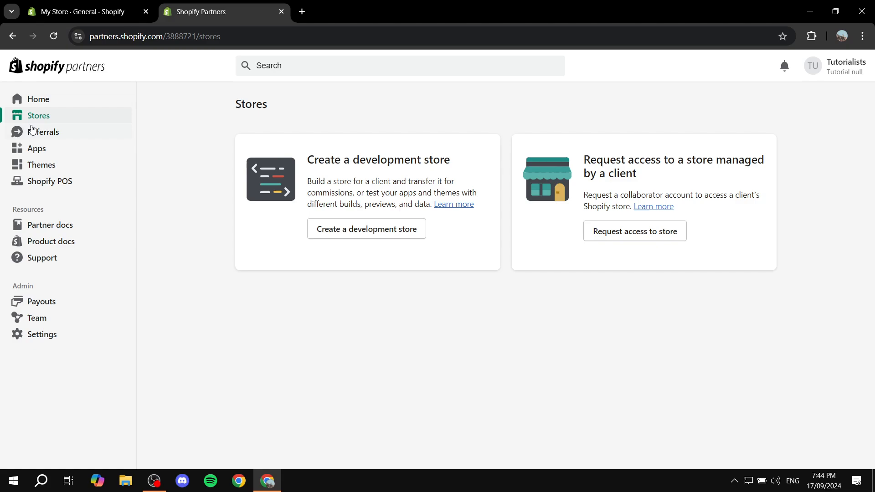
Step: In Shopify Partners, start a request for access to a client-managed store and set the store URL to 9d3149-7e.myshopify.com
{"action": "left_click_drag", "start_coordinate": [585, 166], "coordinate": [723, 173]}
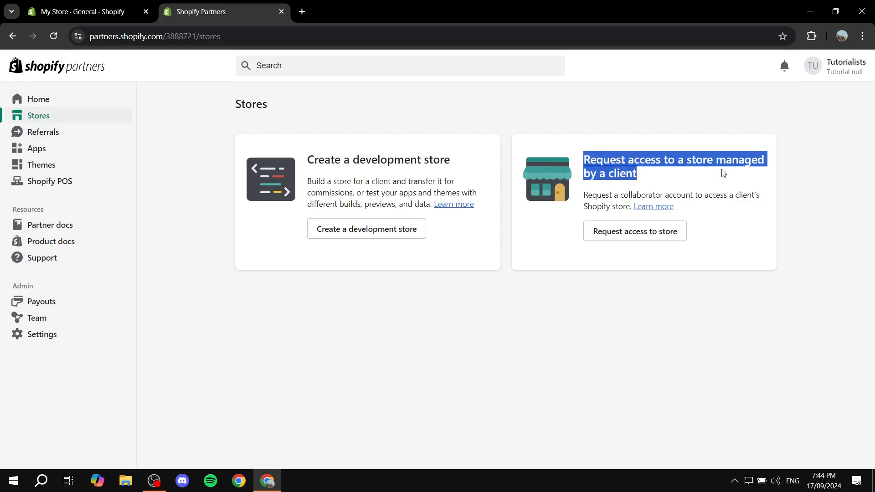
{"action": "left_click", "coordinate": [783, 172]}
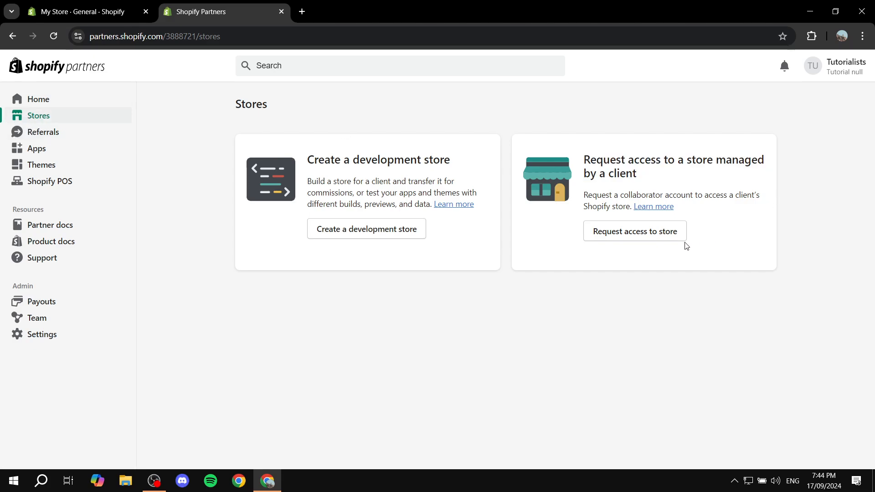
{"action": "left_click", "coordinate": [637, 233]}
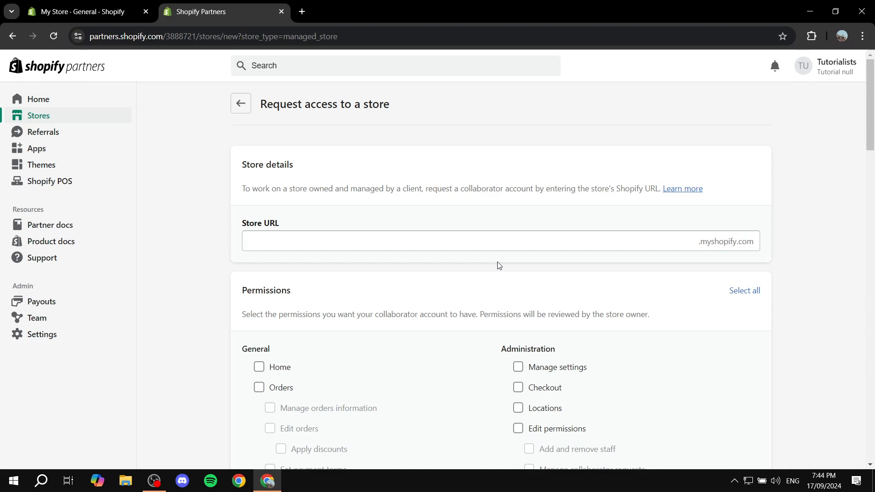
{"action": "left_click", "coordinate": [507, 245]}
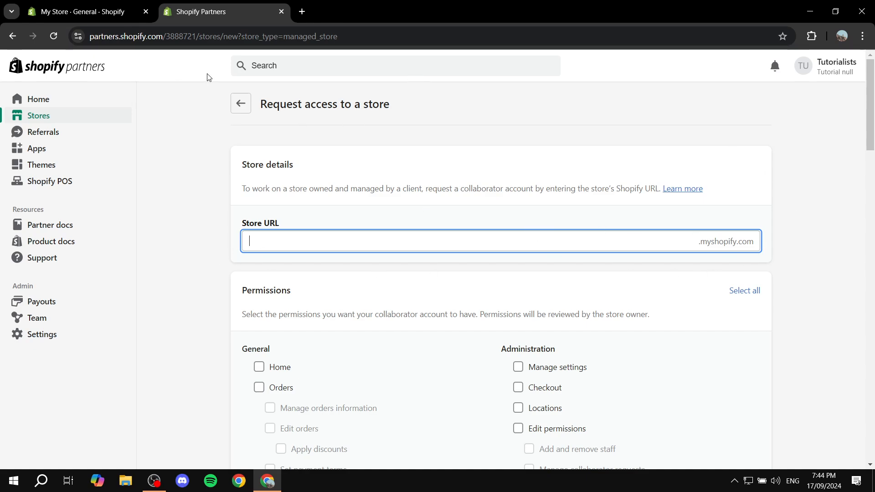
{"action": "type", "text": "9d3149-7e"}
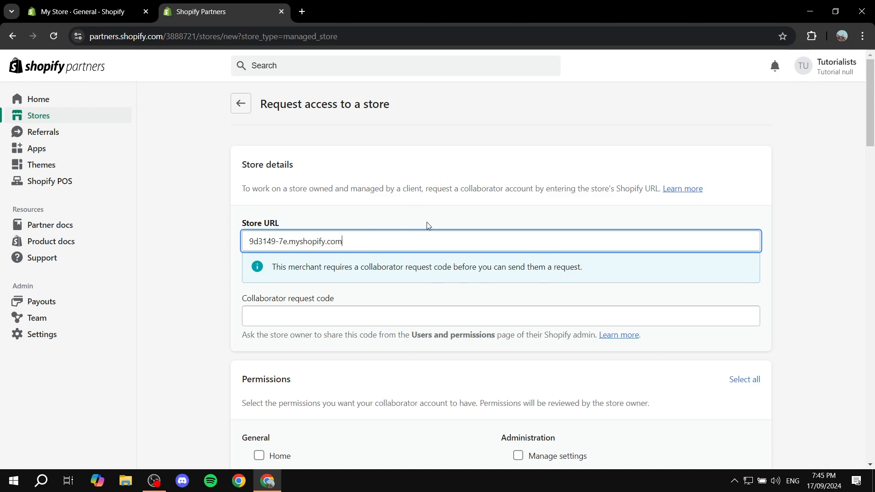
Step: Switch to the store admin and find the collaborator request code in the Users and permissions settings
{"action": "left_click", "coordinate": [82, 11]}
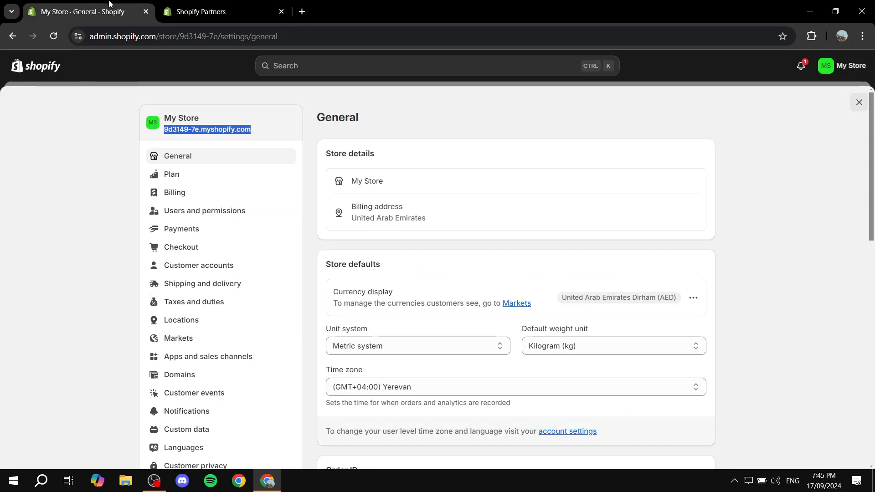
{"action": "scroll", "coordinate": [242, 343], "scroll_direction": "down", "scroll_amount": 3}
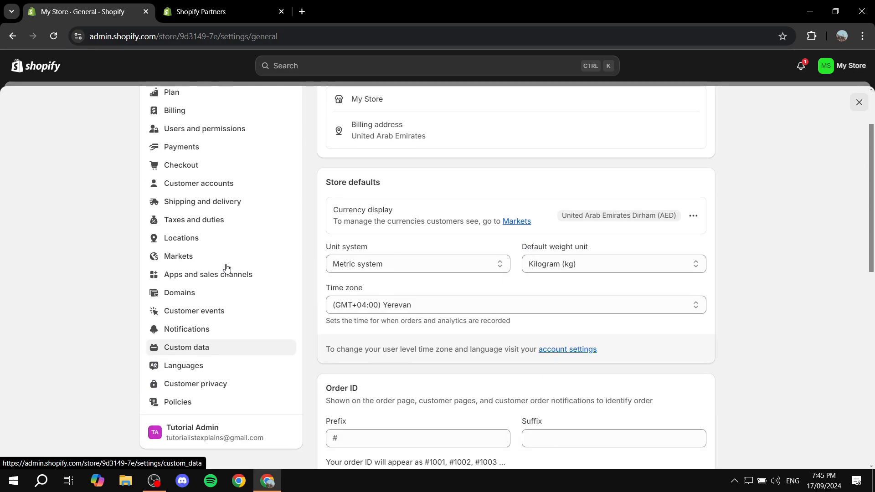
{"action": "scroll", "coordinate": [226, 272], "scroll_direction": "up", "scroll_amount": 3}
{"action": "left_click", "coordinate": [203, 211]}
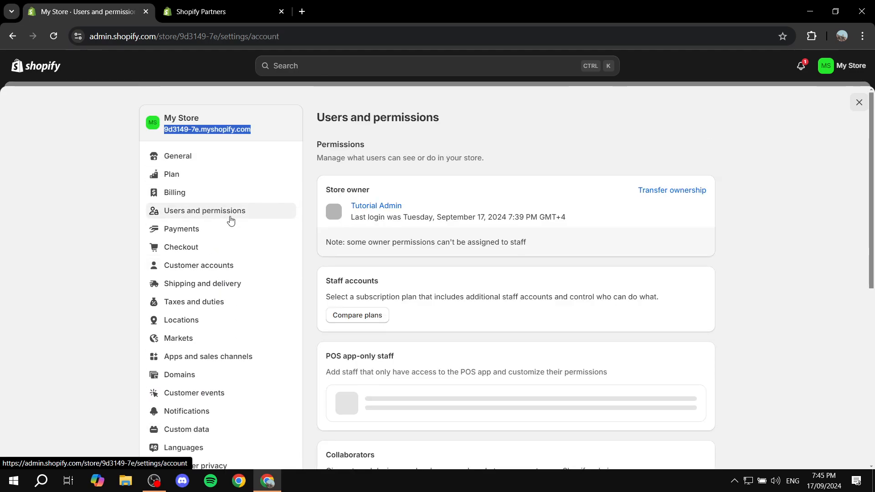
{"action": "scroll", "coordinate": [401, 281], "scroll_direction": "down", "scroll_amount": 5}
{"action": "scroll", "coordinate": [392, 285], "scroll_direction": "down", "scroll_amount": 1}
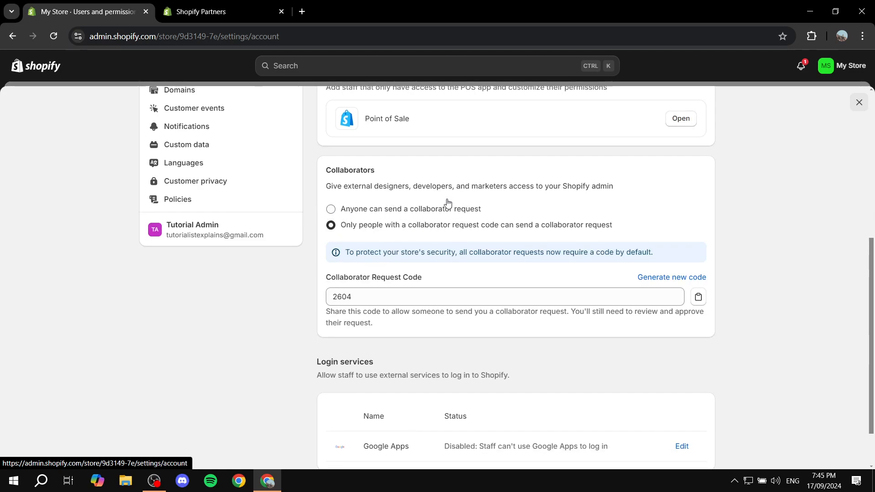
Step: Compare the access request form's code field with the collaborator request restriction set in the store admin
{"action": "left_click", "coordinate": [248, 7]}
{"action": "left_click", "coordinate": [331, 312]}
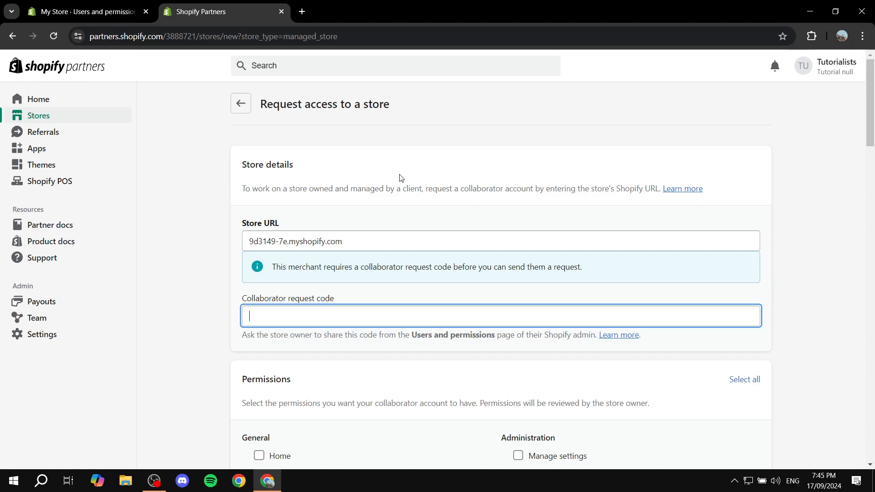
{"action": "left_click", "coordinate": [98, 6]}
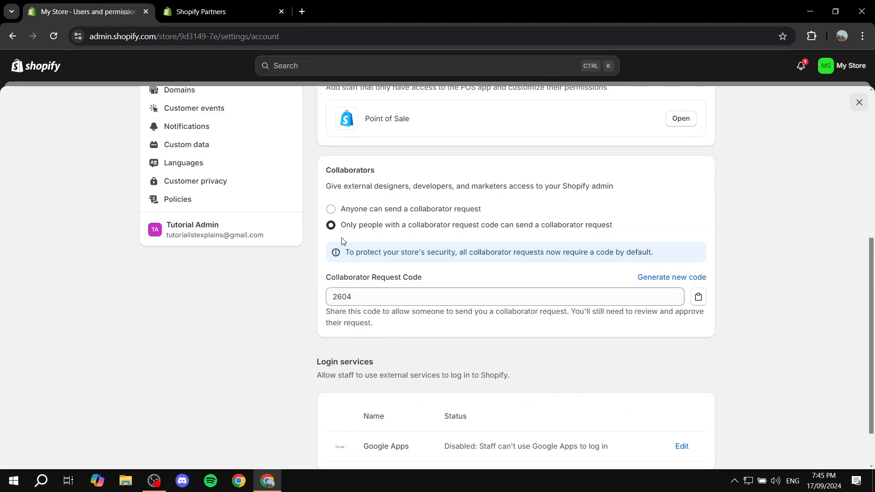
{"action": "left_click_drag", "start_coordinate": [451, 227], "coordinate": [661, 222]}
{"action": "left_click", "coordinate": [661, 222]}
{"action": "left_click", "coordinate": [213, 7]}
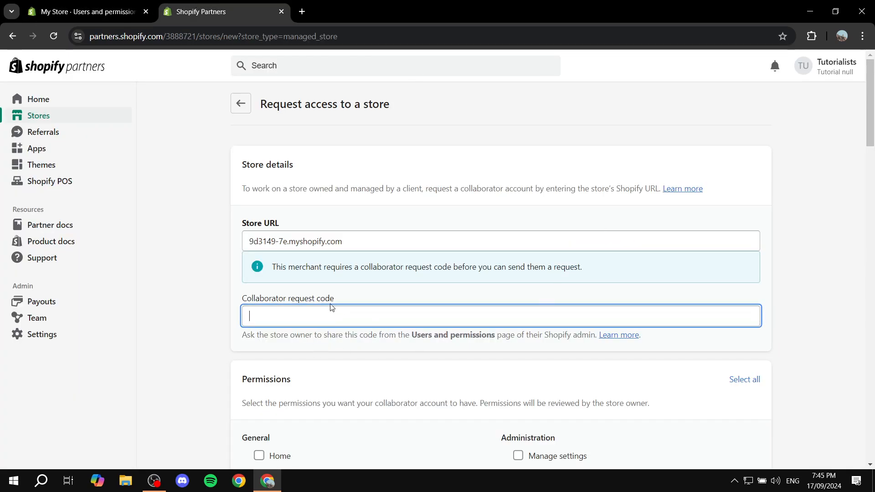
Step: Copy the collaborator request code from the store admin into the code field of the Partners access request form
{"action": "left_click", "coordinate": [87, 11]}
{"action": "left_click", "coordinate": [360, 296]}
{"action": "left_click_drag", "start_coordinate": [360, 297], "coordinate": [301, 300]}
{"action": "key", "text": "ctrl+c"}
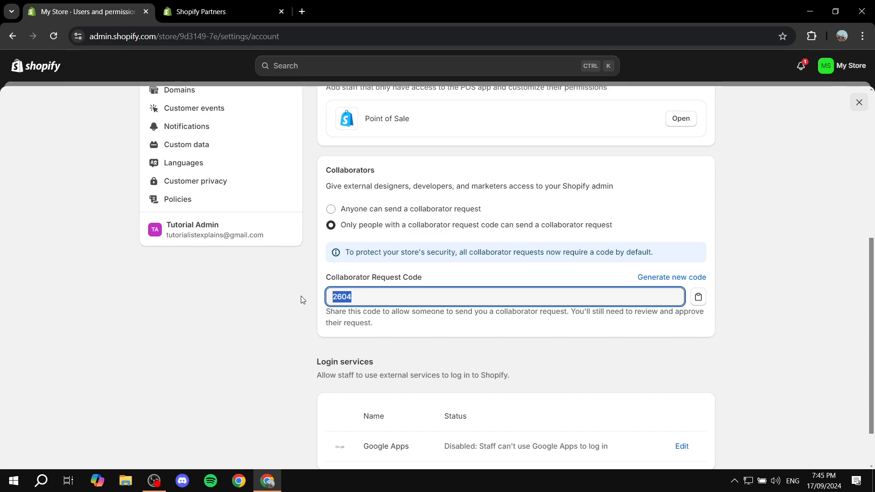
{"action": "left_click", "coordinate": [251, 9]}
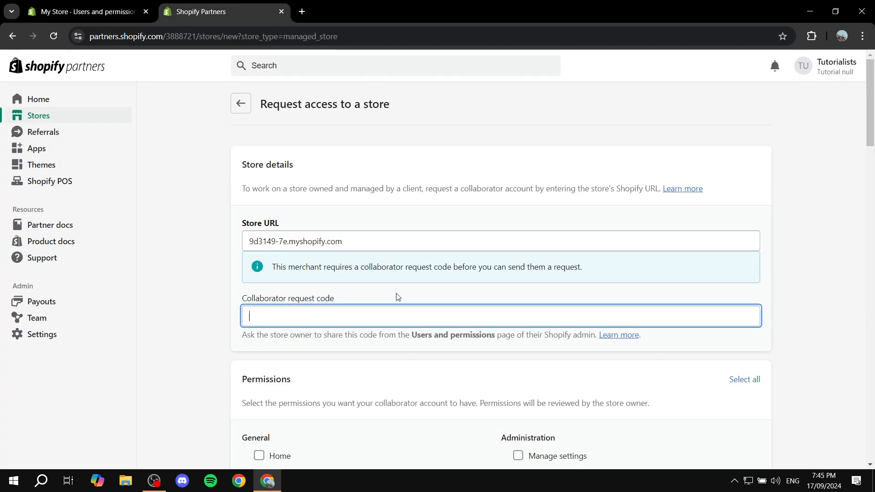
{"action": "key", "text": "ctrl+v"}
{"action": "left_click", "coordinate": [215, 331]}
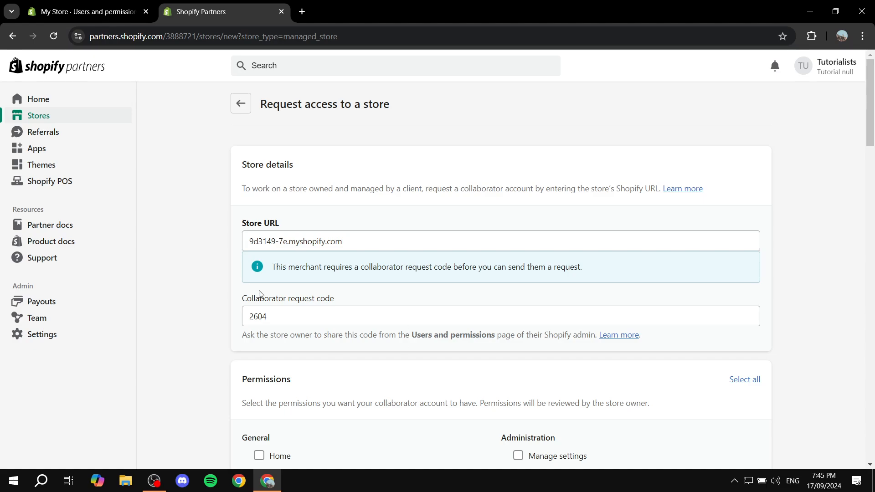
Step: Select the Home, Orders, Edit orders, Products, Manage settings and Checkout permissions for the collaborator account
{"action": "scroll", "coordinate": [431, 310], "scroll_direction": "down", "scroll_amount": 4}
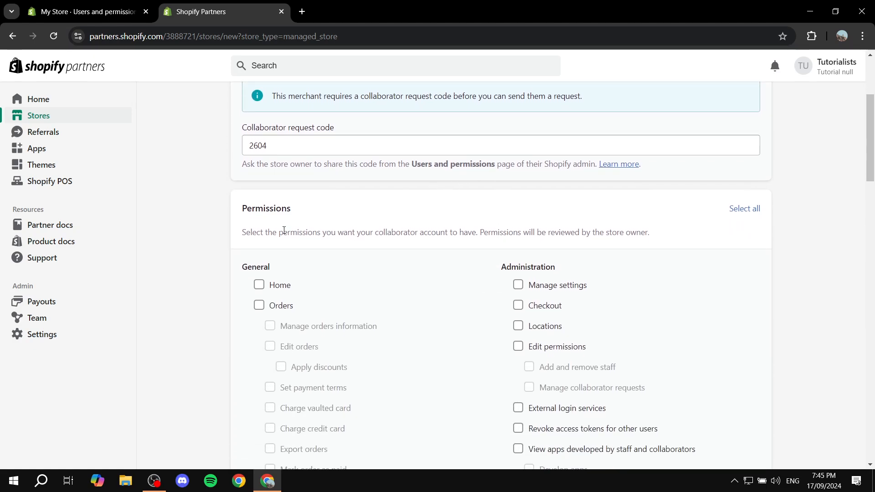
{"action": "left_click", "coordinate": [260, 285]}
{"action": "left_click", "coordinate": [259, 304]}
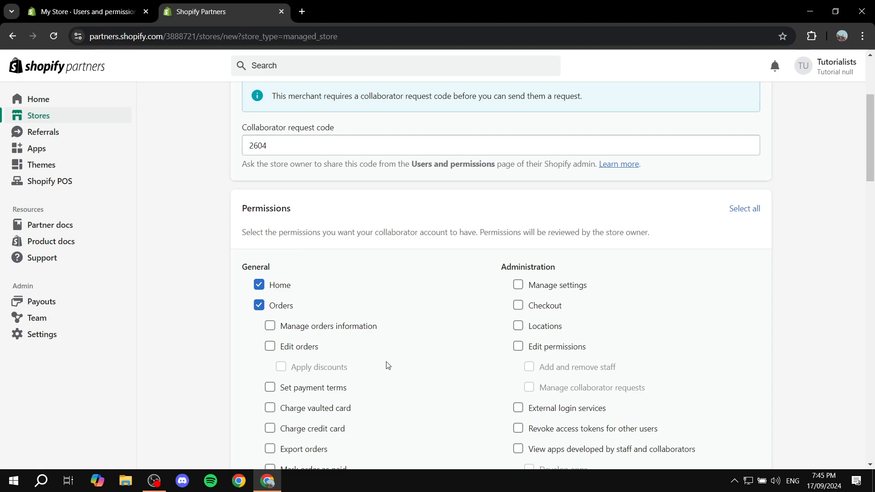
{"action": "left_click", "coordinate": [523, 287]}
{"action": "left_click", "coordinate": [524, 310]}
{"action": "scroll", "coordinate": [527, 317], "scroll_direction": "down", "scroll_amount": 2}
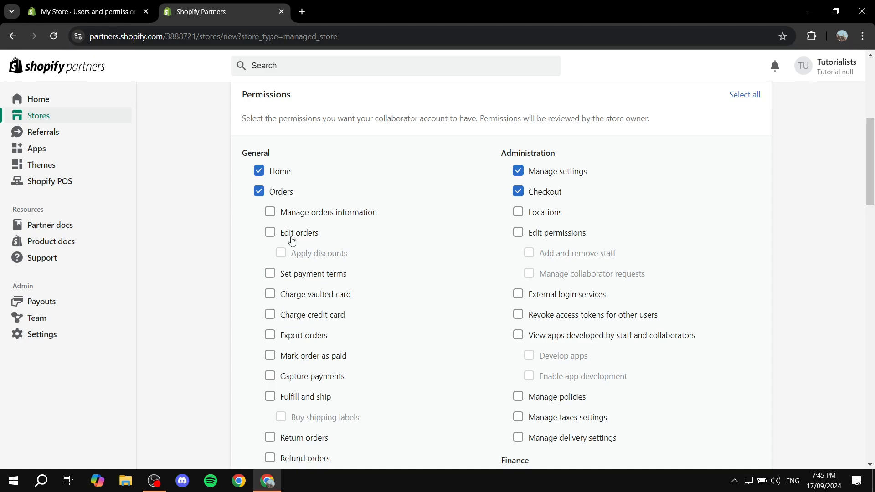
{"action": "left_click", "coordinate": [279, 231]}
{"action": "scroll", "coordinate": [509, 255], "scroll_direction": "down", "scroll_amount": 5}
{"action": "scroll", "coordinate": [509, 258], "scroll_direction": "down", "scroll_amount": 2}
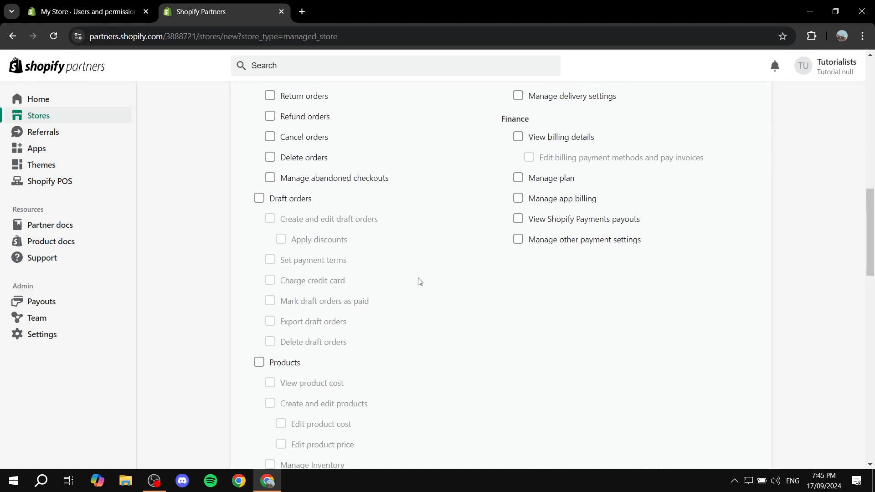
{"action": "left_click", "coordinate": [254, 362]}
Step: Add the message "awtawt" to the request and submit it to request access to the store
{"action": "scroll", "coordinate": [538, 273], "scroll_direction": "down", "scroll_amount": 15}
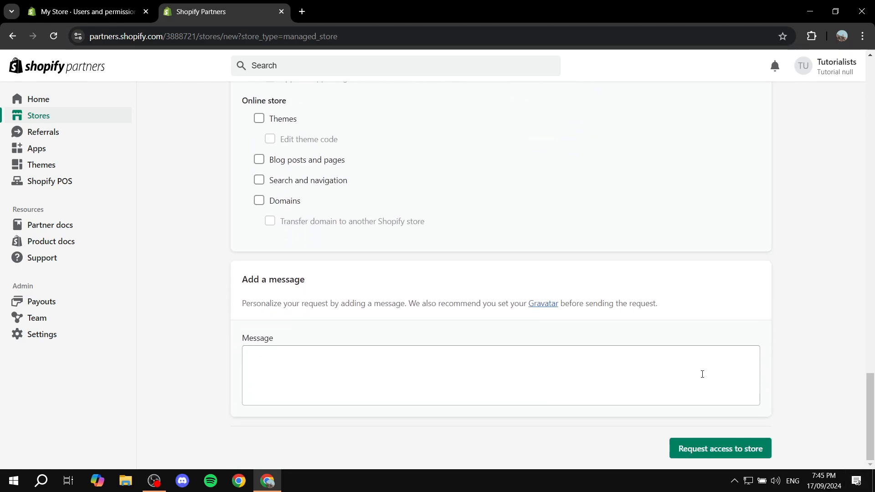
{"action": "left_click", "coordinate": [702, 373]}
{"action": "type", "text": "awtawt"}
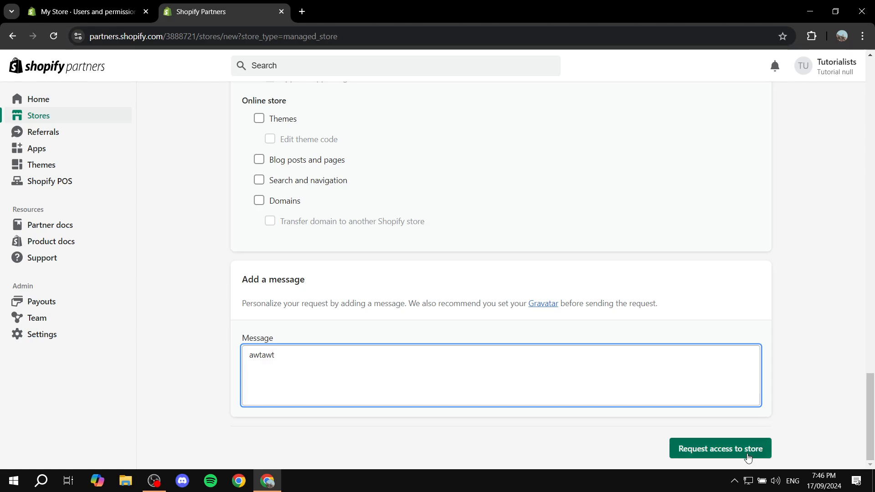
{"action": "left_click", "coordinate": [694, 451]}
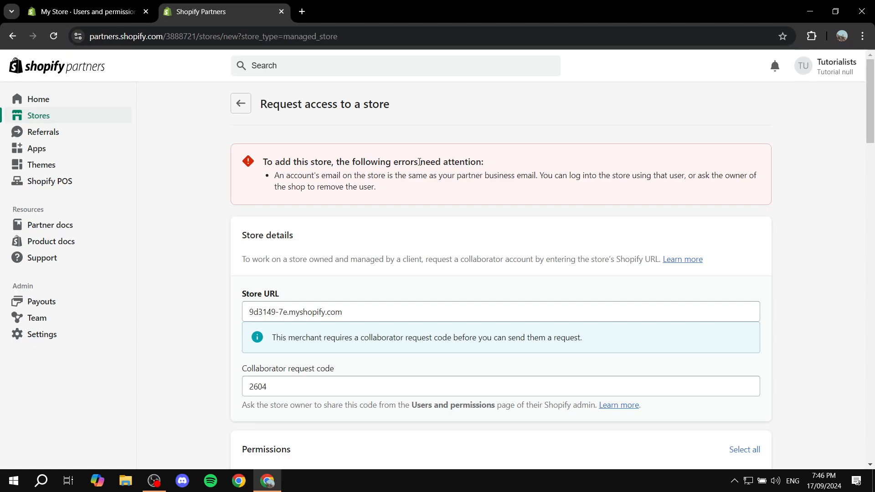
Step: Read the error notice on the store access request and review the permissions chosen in the form
{"action": "left_click_drag", "start_coordinate": [420, 162], "coordinate": [369, 186]}
{"action": "left_click", "coordinate": [369, 187]}
{"action": "scroll", "coordinate": [575, 182], "scroll_direction": "down", "scroll_amount": 5}
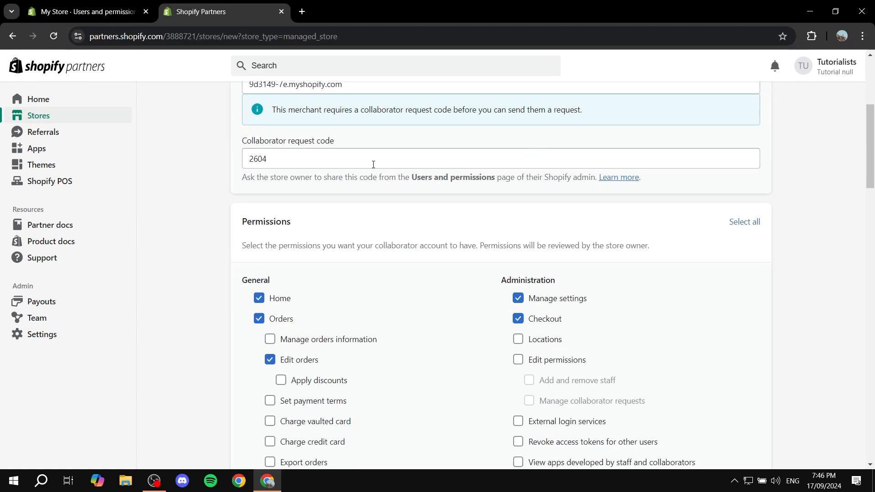
{"action": "scroll", "coordinate": [545, 211], "scroll_direction": "down", "scroll_amount": 4}
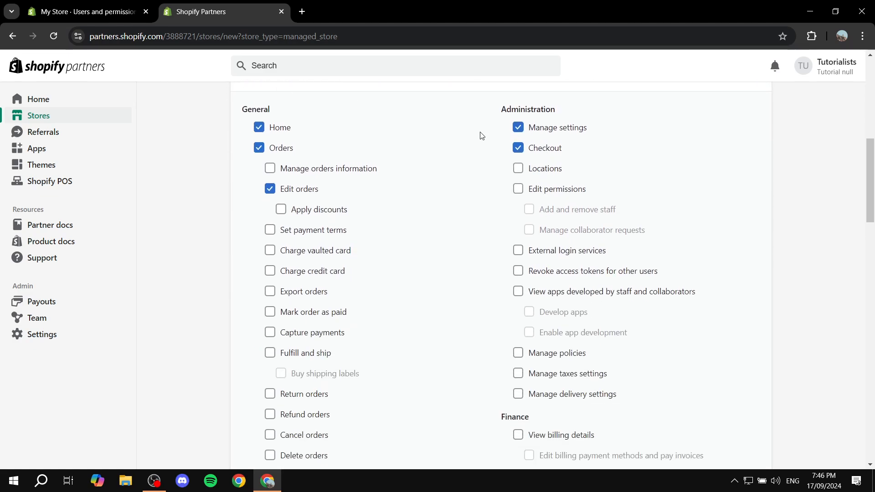
{"action": "scroll", "coordinate": [512, 282], "scroll_direction": "down", "scroll_amount": 10}
{"action": "scroll", "coordinate": [509, 296], "scroll_direction": "up", "scroll_amount": 7}
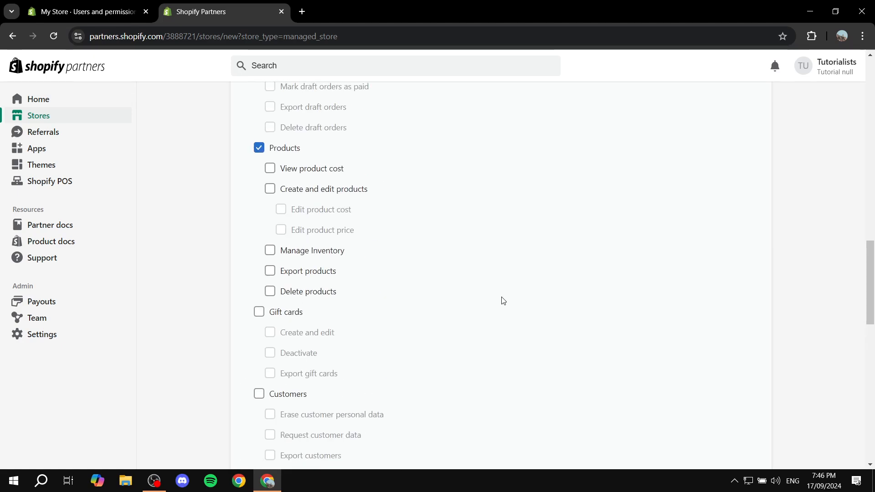
Step: Clear the Home, Edit orders, Checkout, Manage settings and Products permissions in the access request, keeping Orders selected
{"action": "scroll", "coordinate": [488, 292], "scroll_direction": "up", "scroll_amount": 10}
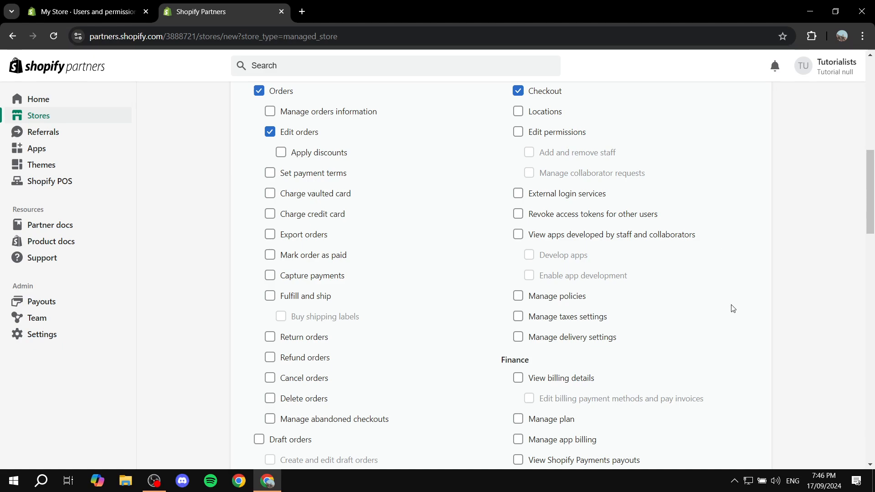
{"action": "scroll", "coordinate": [634, 279], "scroll_direction": "up", "scroll_amount": 4}
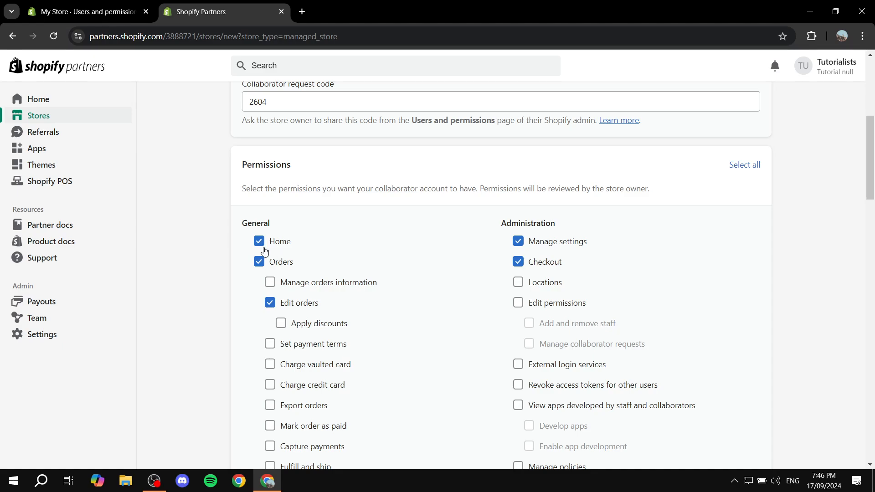
{"action": "scroll", "coordinate": [401, 317], "scroll_direction": "down", "scroll_amount": 9}
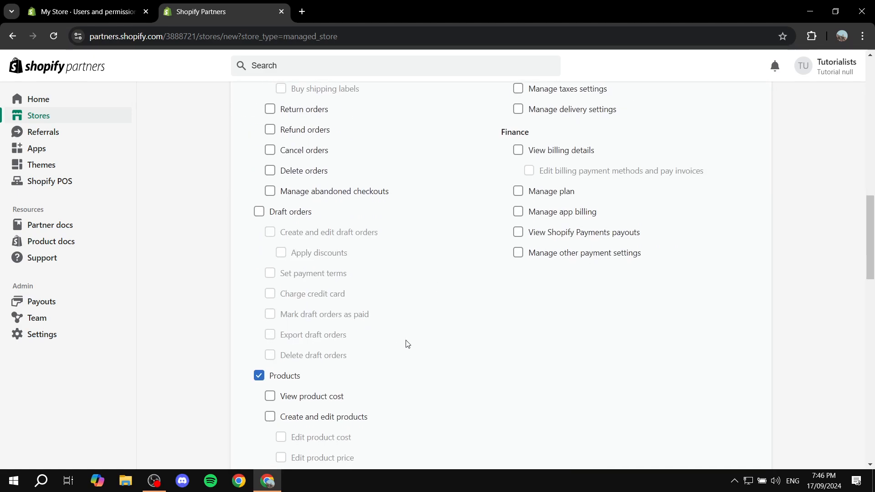
{"action": "scroll", "coordinate": [455, 273], "scroll_direction": "up", "scroll_amount": 9}
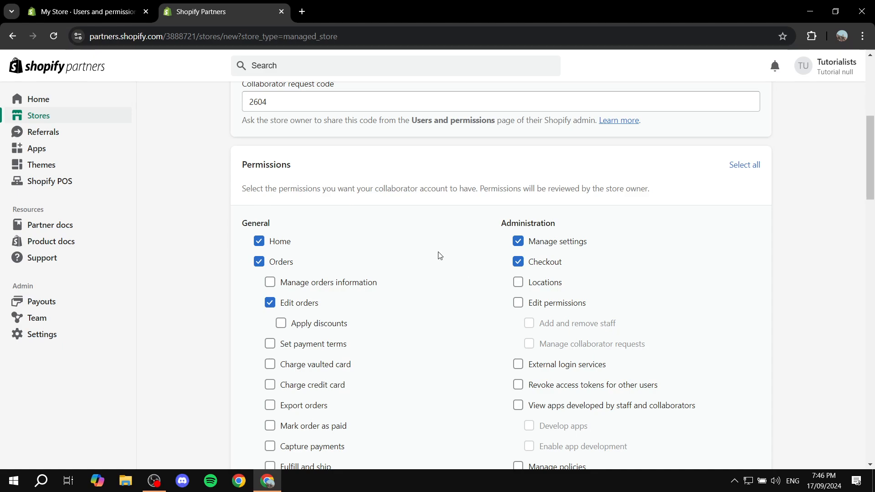
{"action": "left_click", "coordinate": [259, 242]}
{"action": "left_click", "coordinate": [270, 303]}
{"action": "left_click", "coordinate": [522, 263]}
{"action": "left_click", "coordinate": [527, 240]}
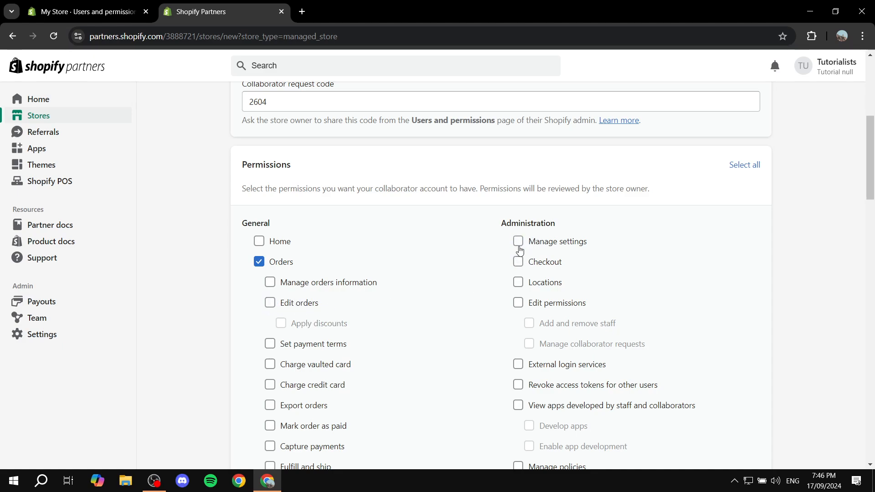
{"action": "scroll", "coordinate": [427, 273], "scroll_direction": "down", "scroll_amount": 10}
{"action": "left_click", "coordinate": [269, 324]}
{"action": "scroll", "coordinate": [432, 278], "scroll_direction": "up", "scroll_amount": 15}
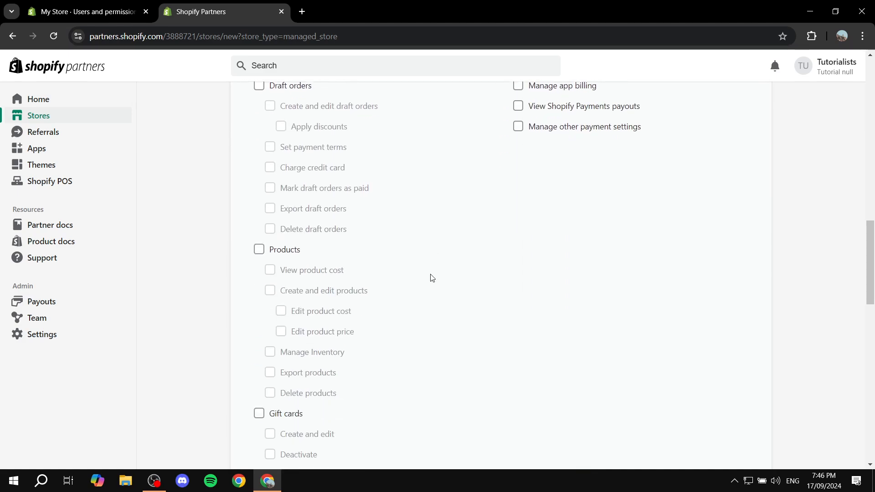
{"action": "scroll", "coordinate": [436, 275], "scroll_direction": "down", "scroll_amount": 6}
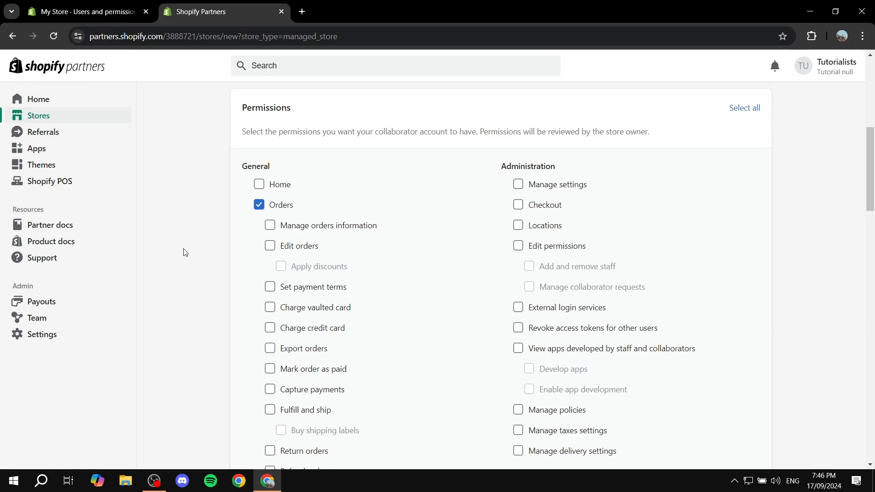
Step: Close the Partners request form and review the Collaborators section with its request code in the store admin's Users and permissions settings
{"action": "left_click", "coordinate": [87, 11]}
{"action": "left_click", "coordinate": [281, 11]}
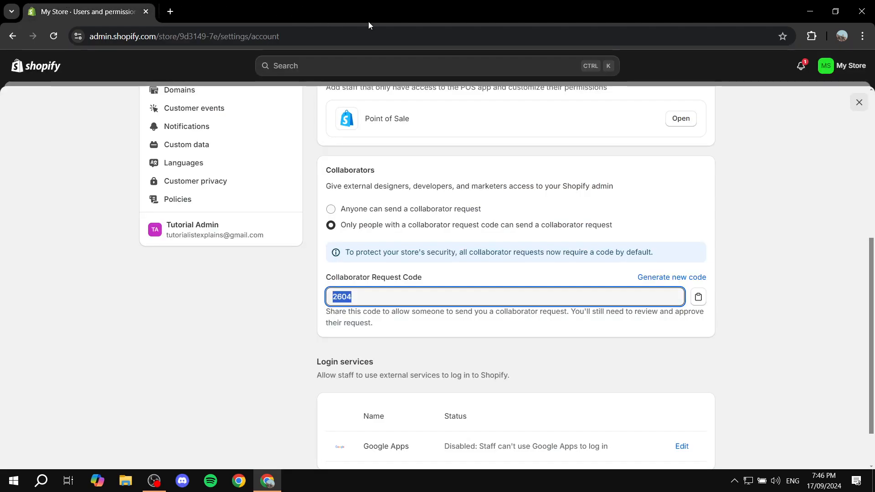
{"action": "left_click_drag", "start_coordinate": [319, 279], "coordinate": [444, 281]}
{"action": "left_click", "coordinate": [453, 282]}
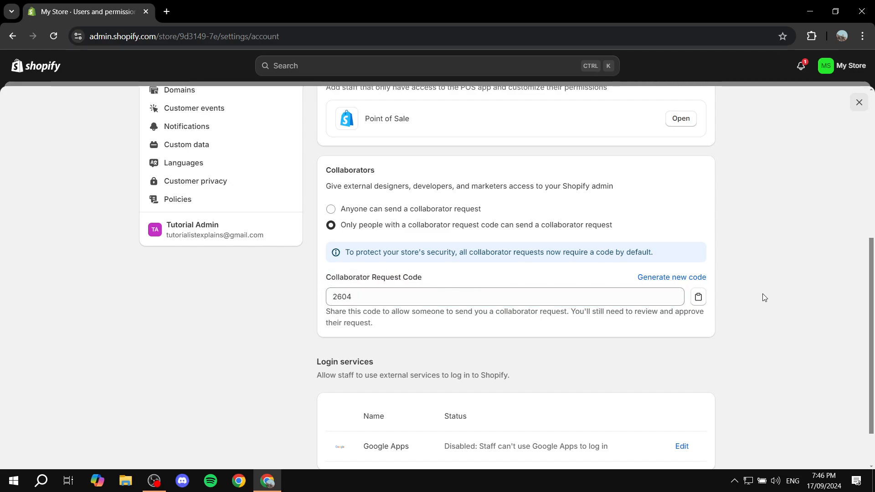
{"action": "scroll", "coordinate": [762, 294], "scroll_direction": "up", "scroll_amount": 1}
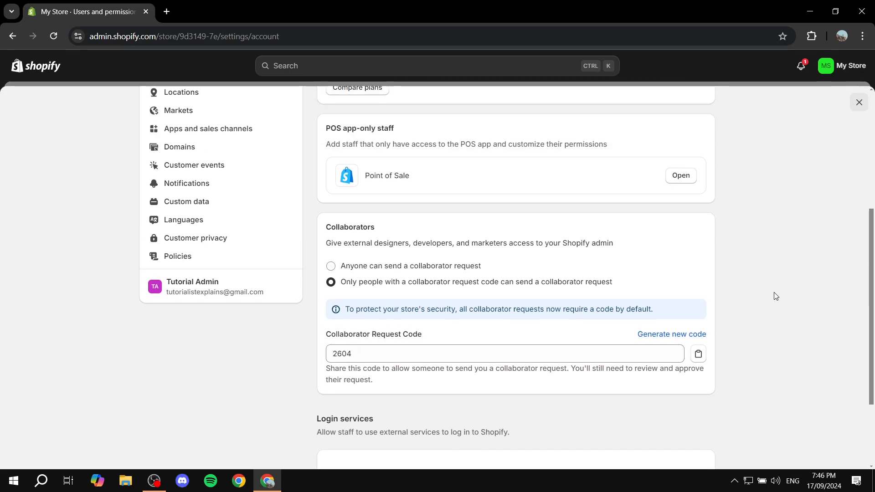